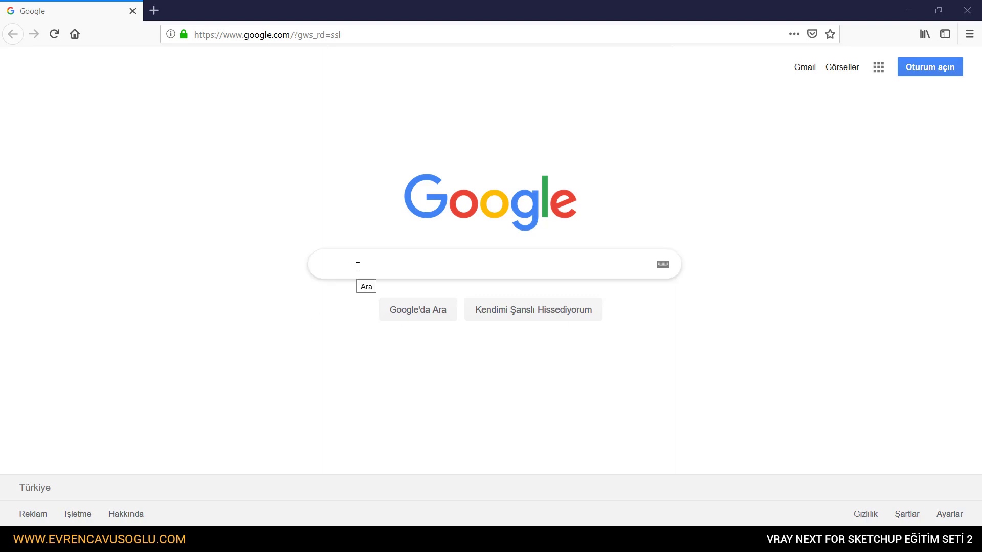
Step: Search Google for 'chaos group', picking it from the suggestions for 'chaos'
left_click(358, 266)
type("chaos")
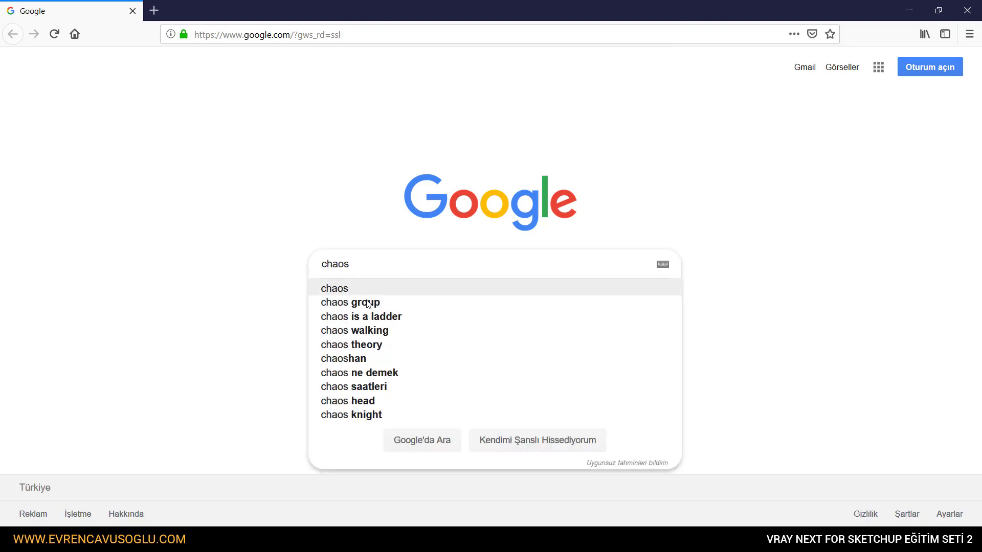
left_click(362, 303)
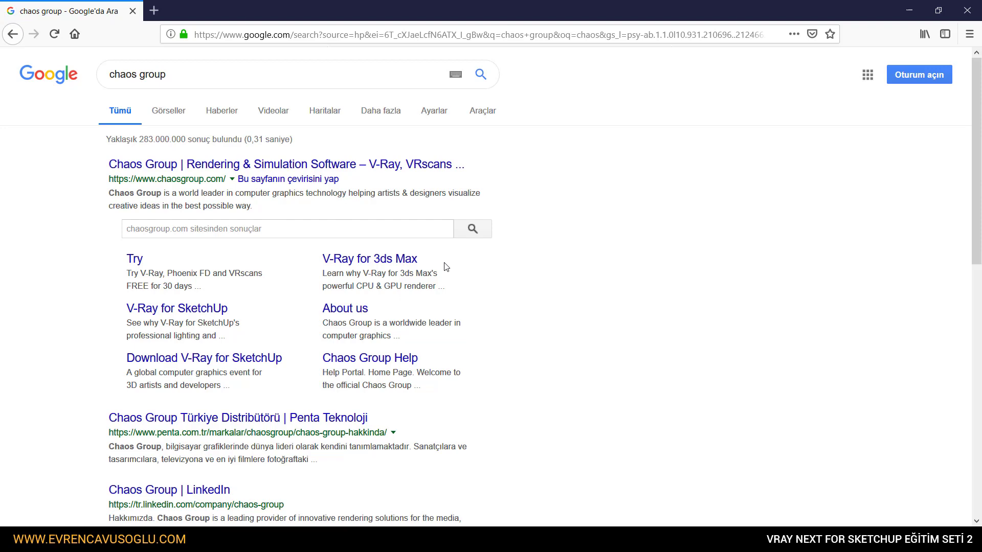
Step: Open chaosgroup.com, back out of the sign-in page, and go to the V-Ray for SketchUp product page
left_click(335, 165)
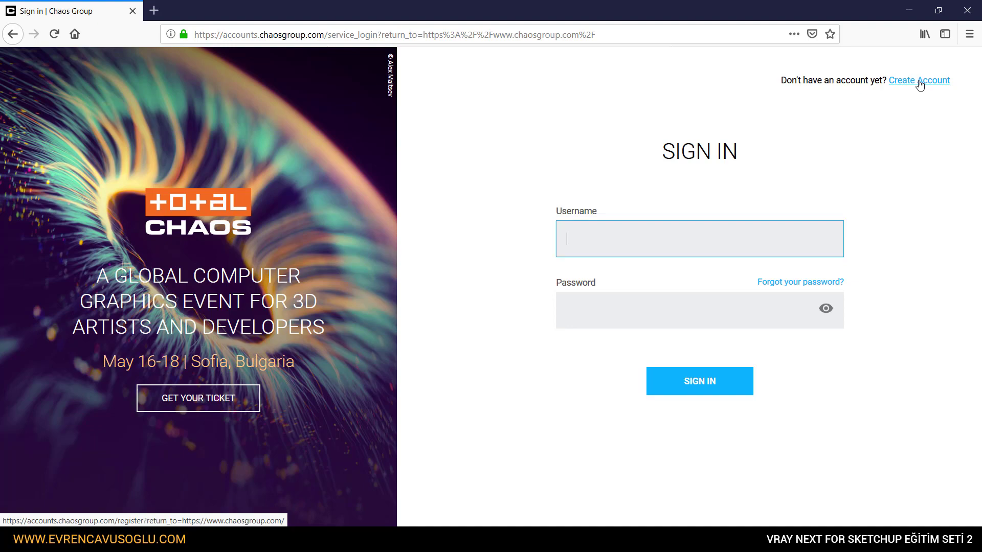
left_click(12, 35)
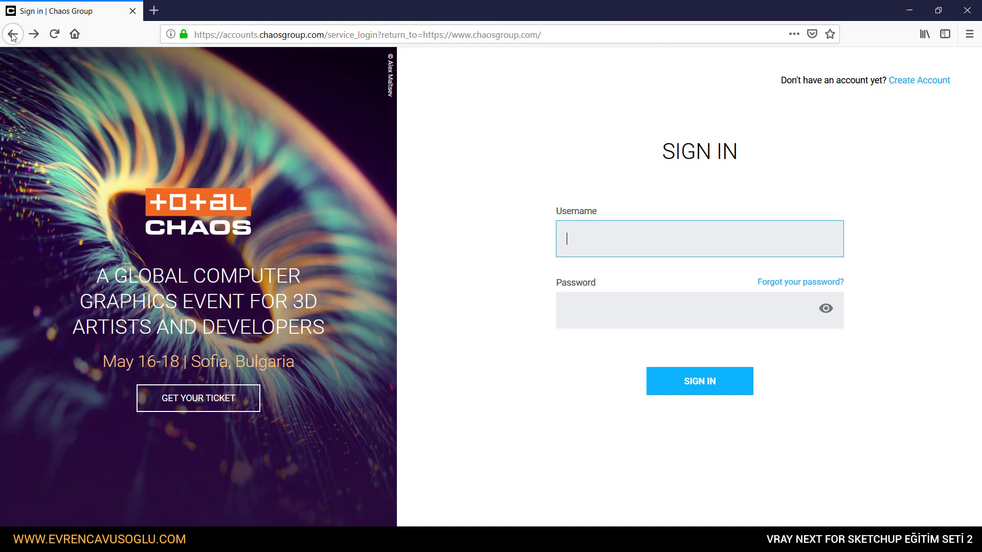
left_click(12, 34)
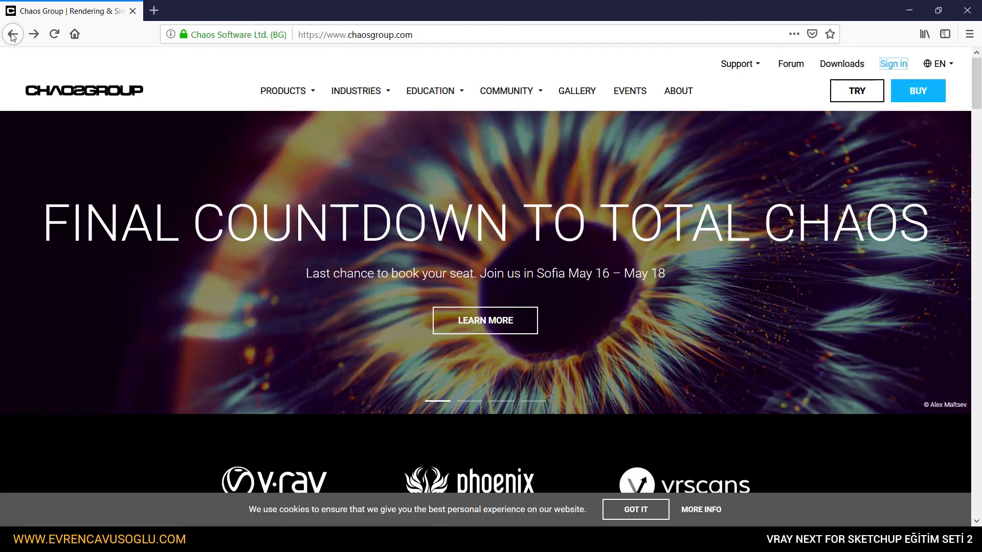
mouse_move(283, 90)
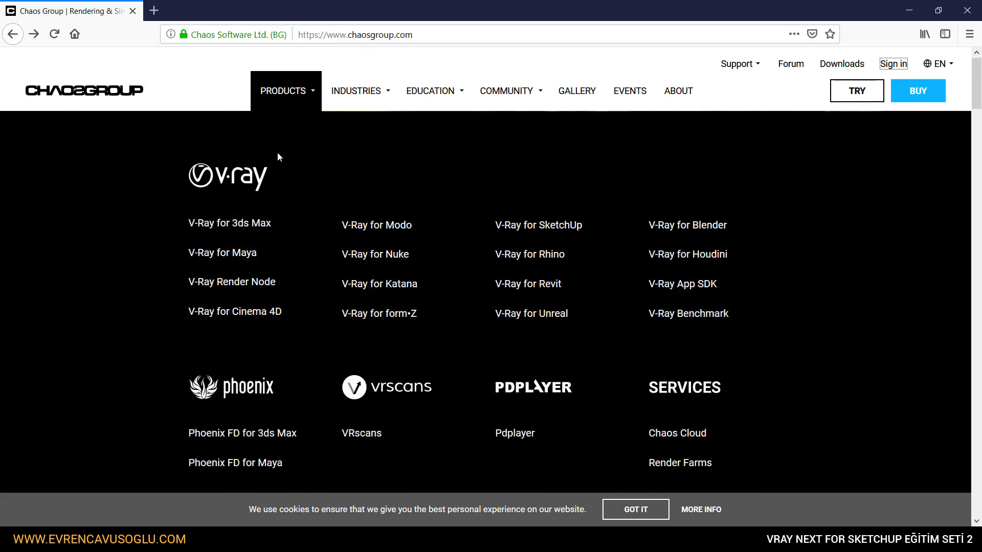
left_click(528, 231)
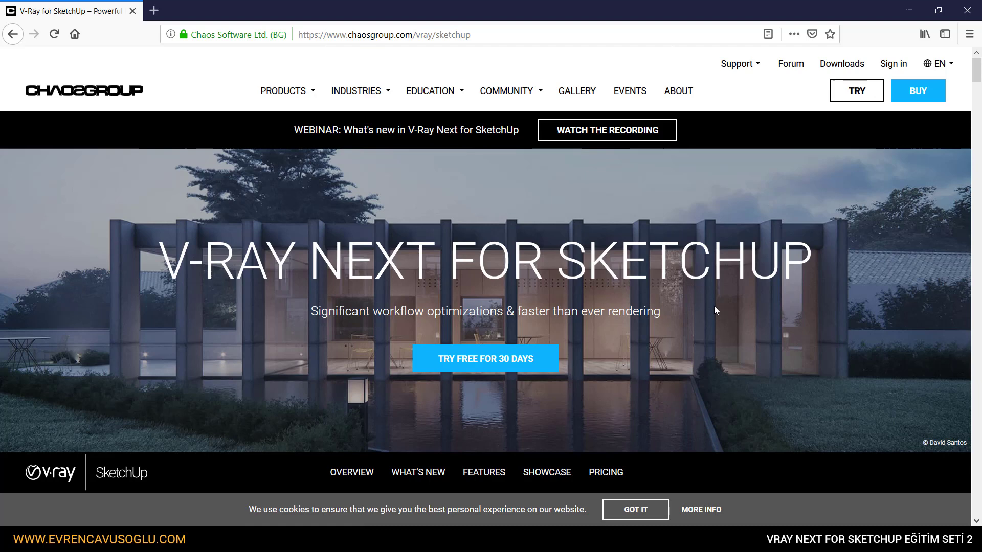
Step: Start the free 30-day trial by signing in with the Chaos account user name and password, declining password saving
left_click(531, 365)
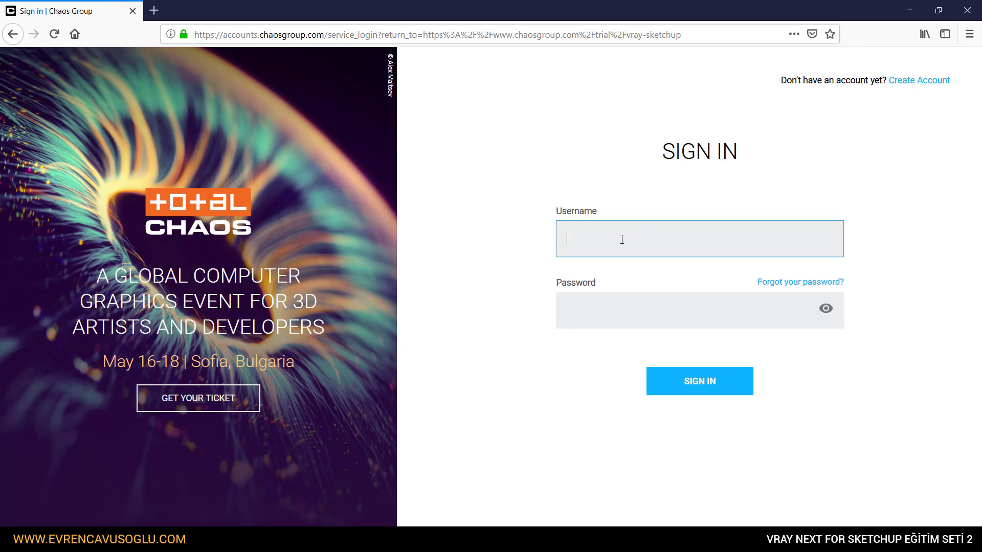
type("renderkritik")
left_click(586, 307)
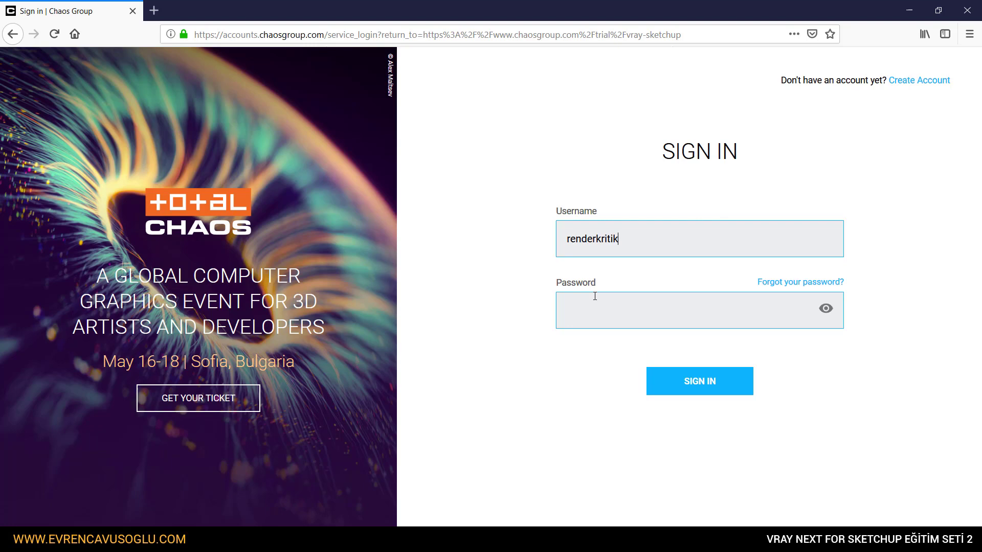
type("****")
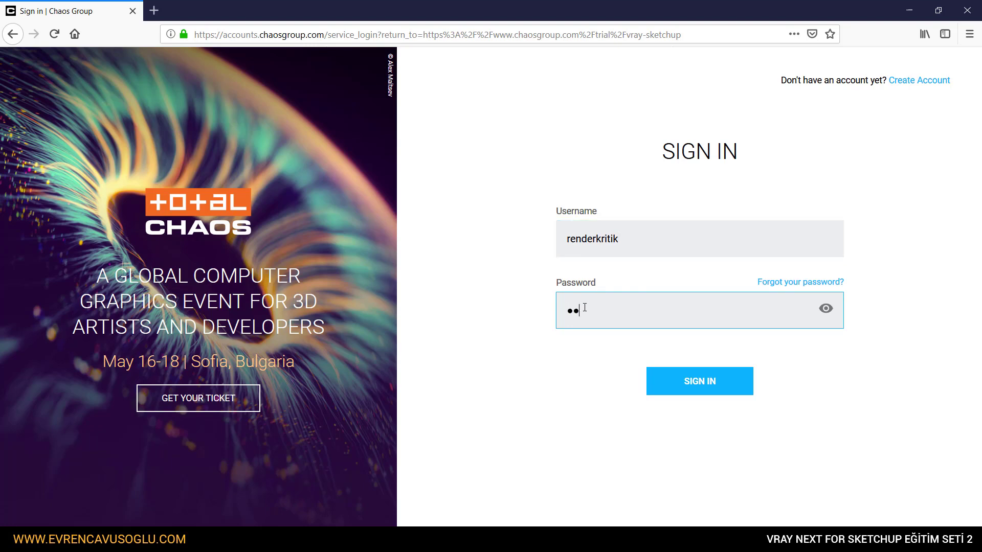
type("*********")
left_click(694, 391)
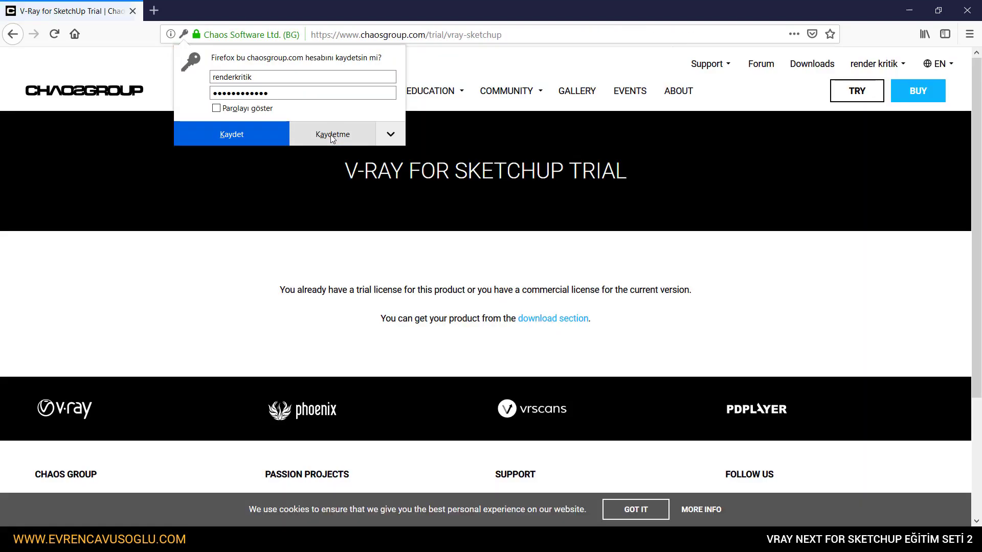
left_click(334, 135)
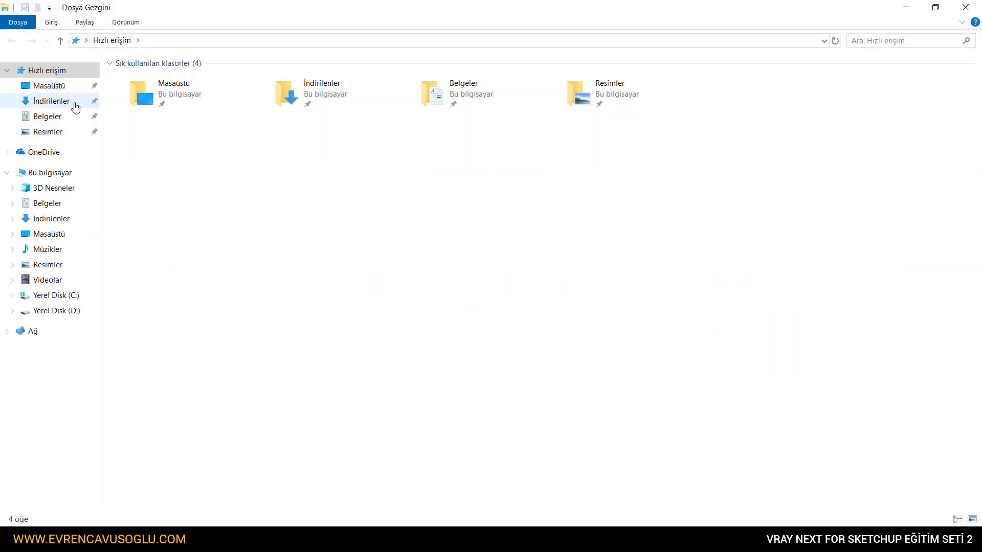
Step: Run vray_adv_40002_sketchup_win from the Downloads folder as administrator
left_click(61, 106)
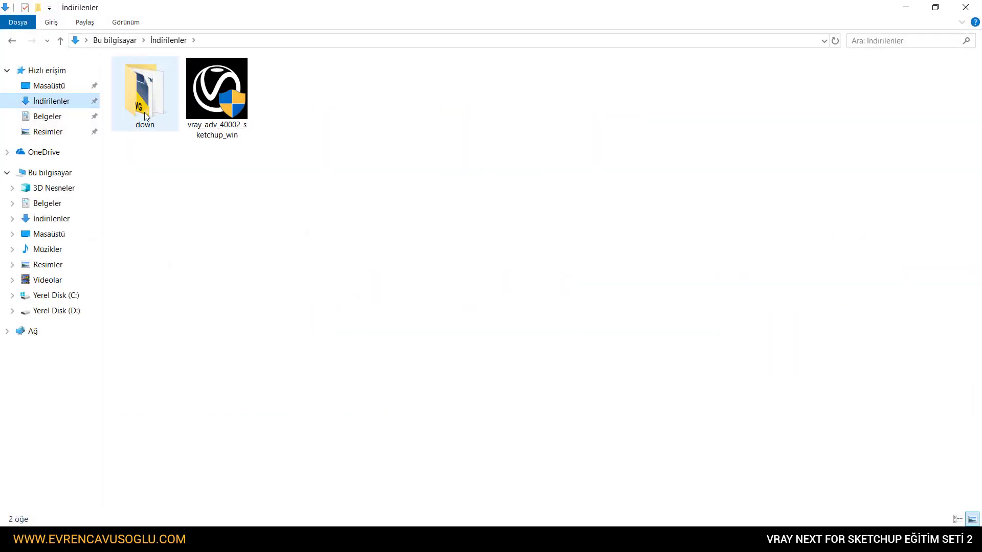
left_click(225, 92)
right_click(224, 93)
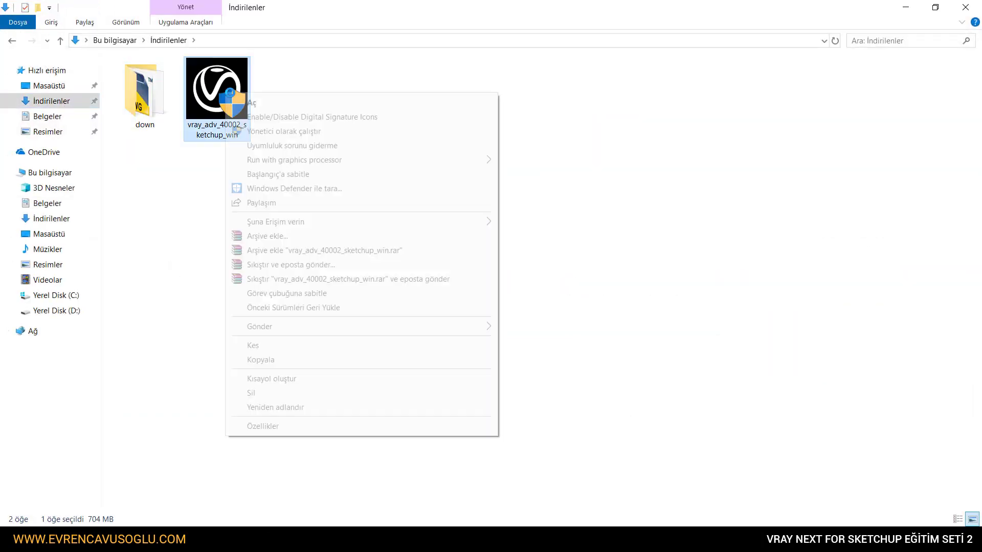
left_click(287, 131)
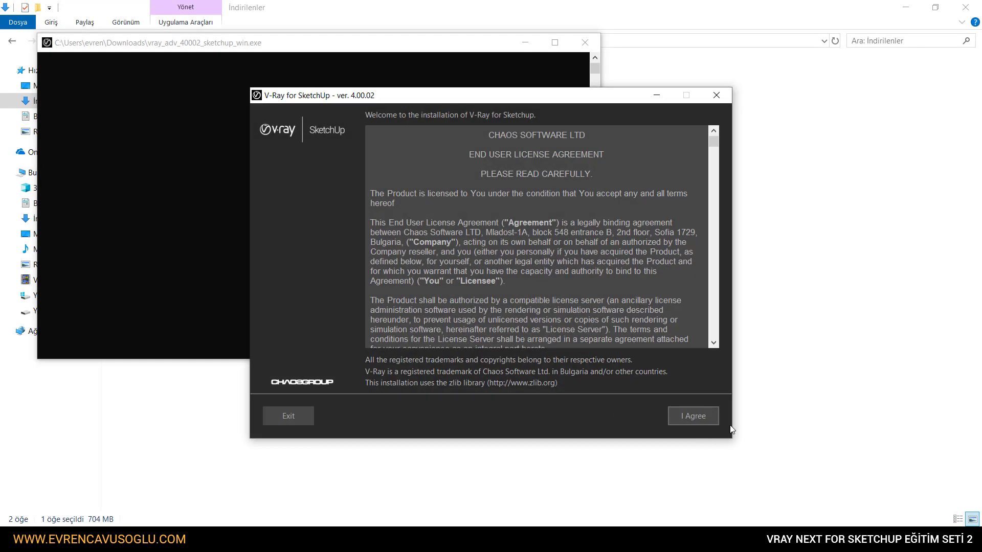
Step: Accept the terms, untick SketchUp 2019, SketchUp 2017 and V-Ray Swarm 1.4.3, and continue
left_click(709, 417)
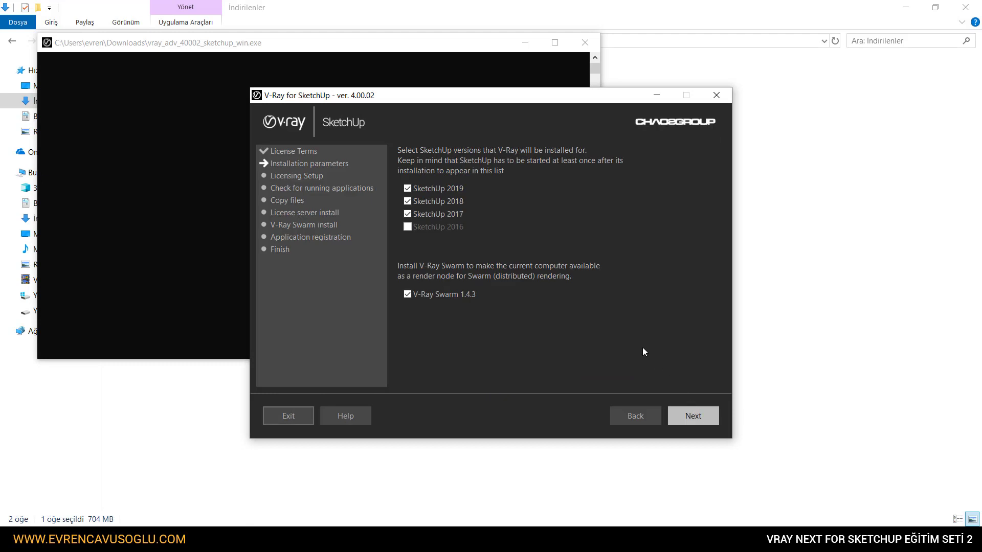
left_click(414, 189)
left_click(409, 215)
left_click(409, 294)
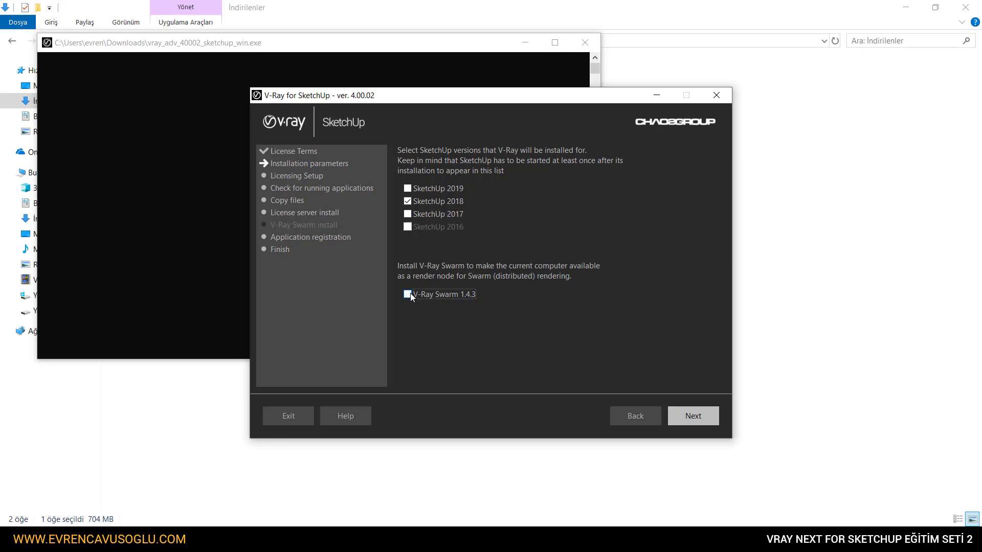
left_click(690, 417)
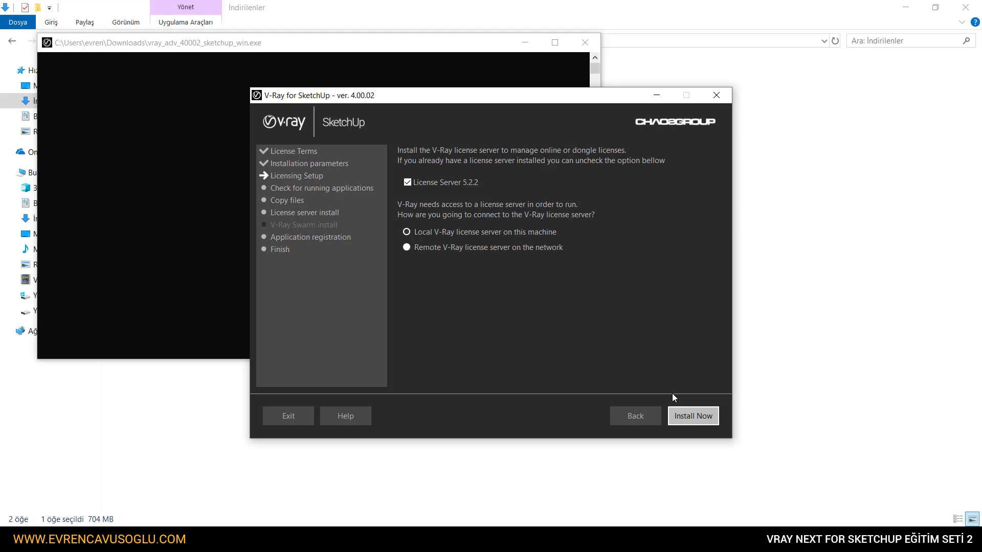
Step: Start the V-Ray install, then accept and install the Chaos License Server
left_click(693, 417)
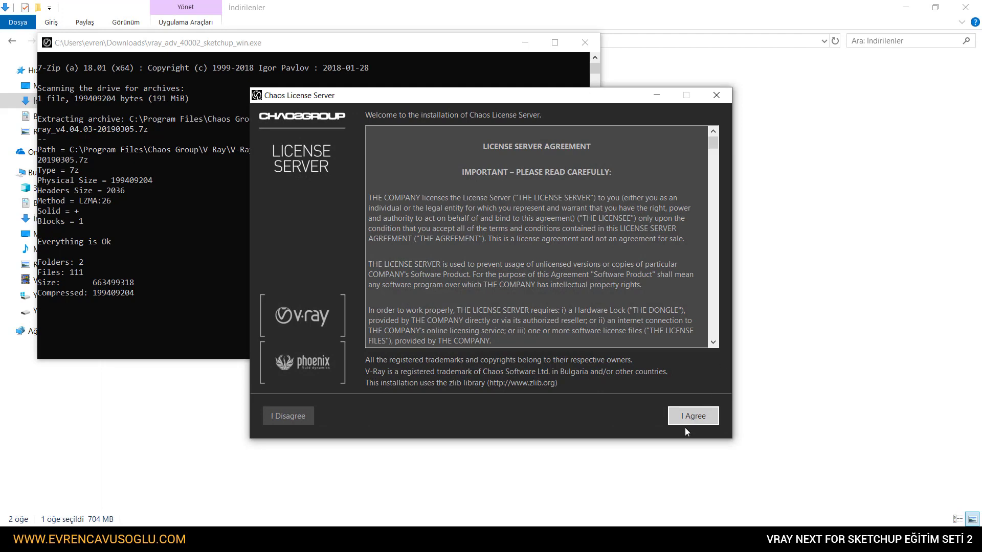
left_click(689, 416)
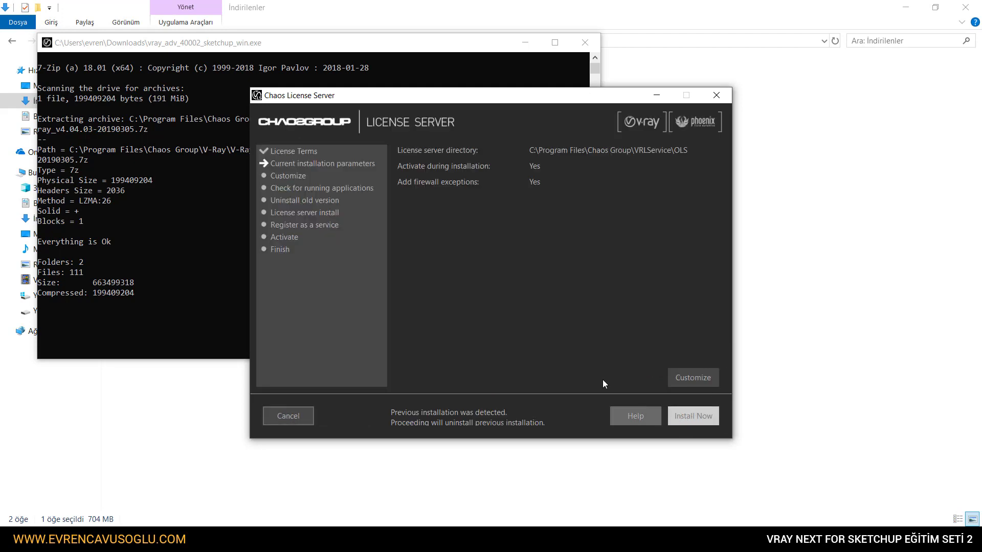
left_click(691, 419)
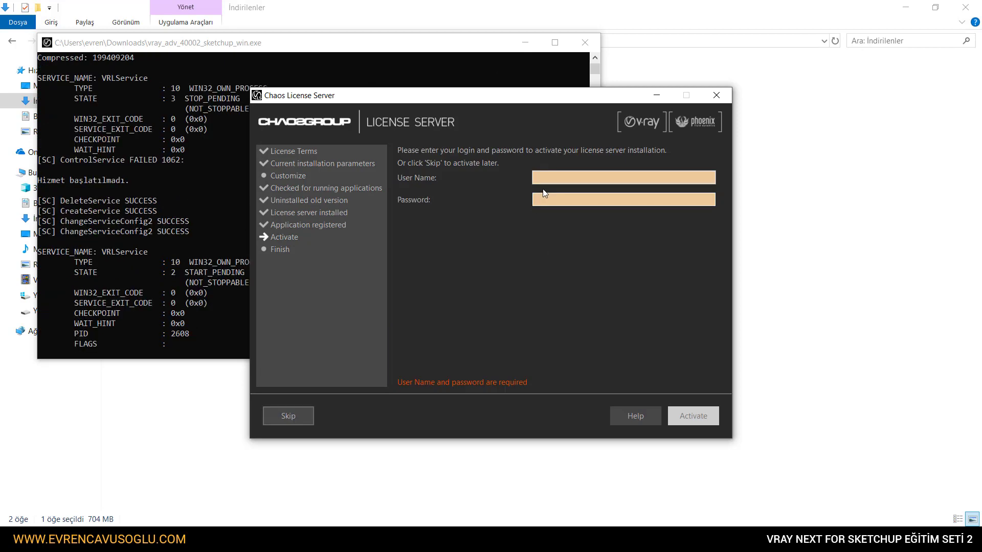
Step: Activate the license server by entering the Chaos account user name and password
left_click(554, 181)
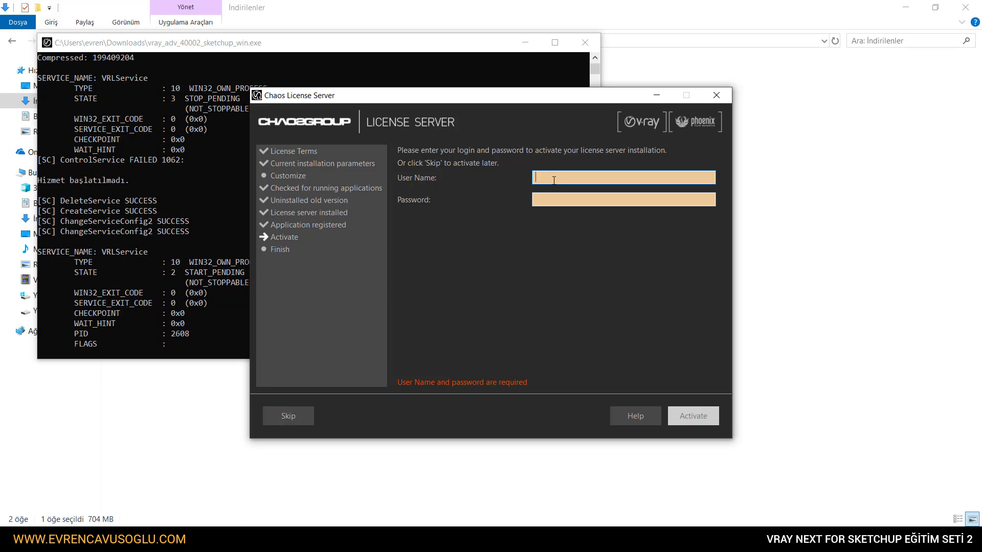
type("rende")
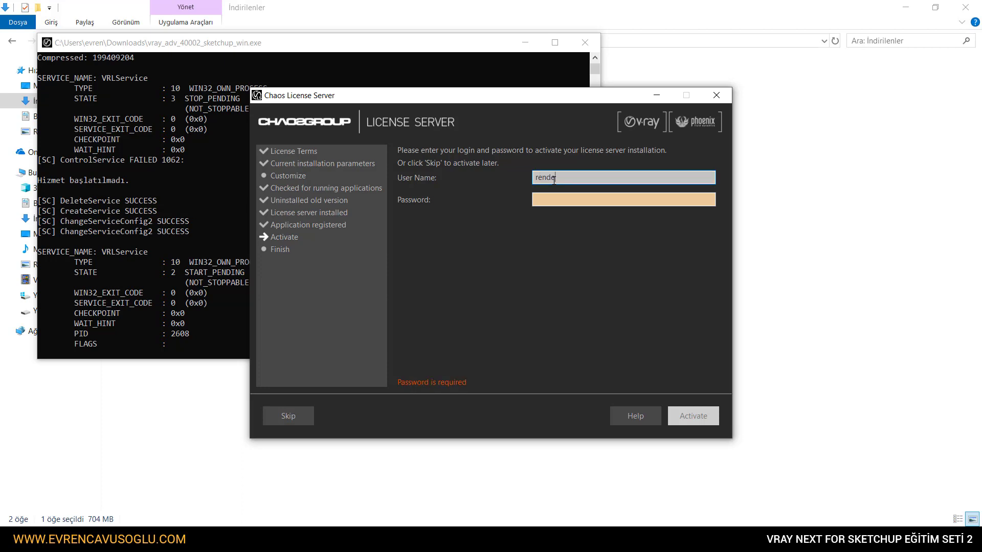
type("rkritik")
key("Tab")
type("••••")
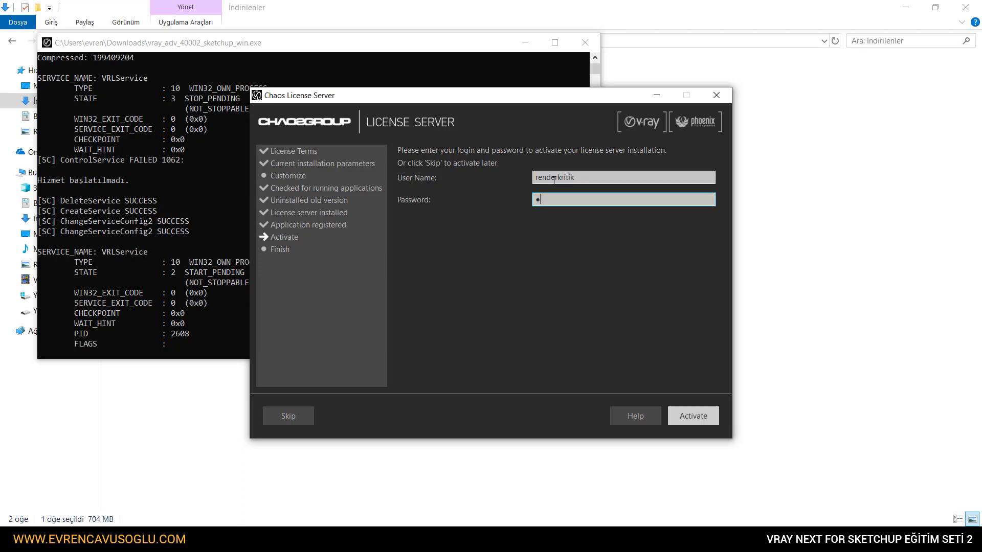
type("•••••••")
left_click(689, 417)
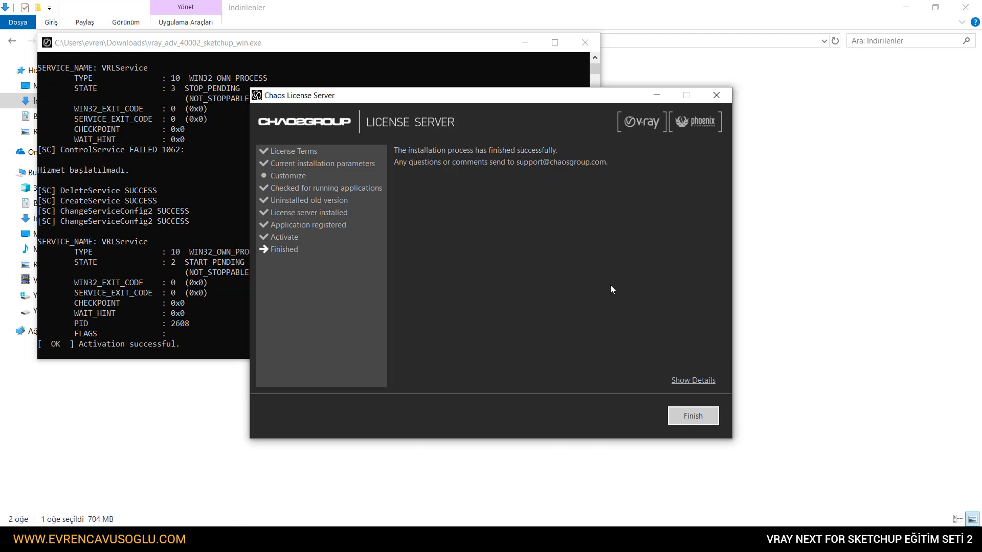
Step: Finish the License Server dialog and close the V-Ray installer
left_click(696, 422)
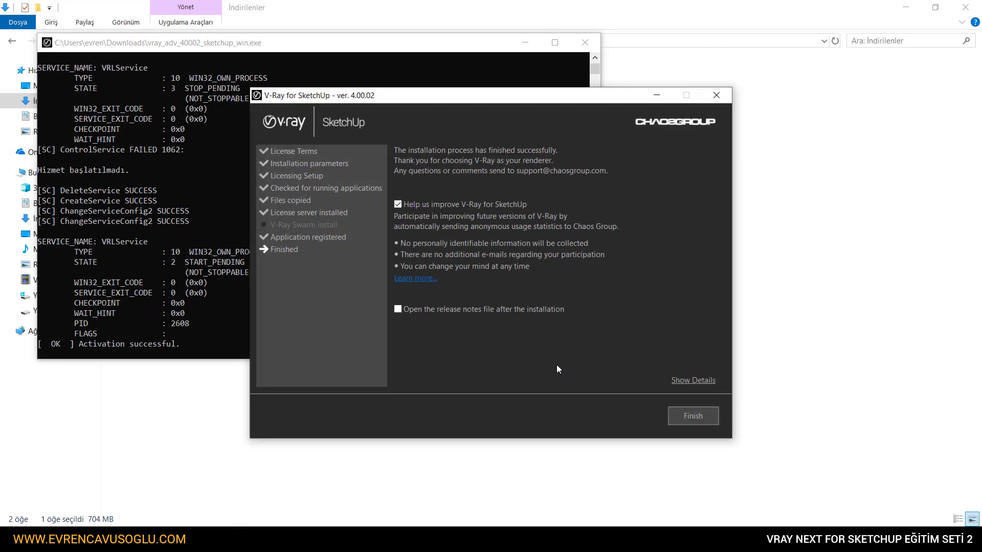
left_click(679, 419)
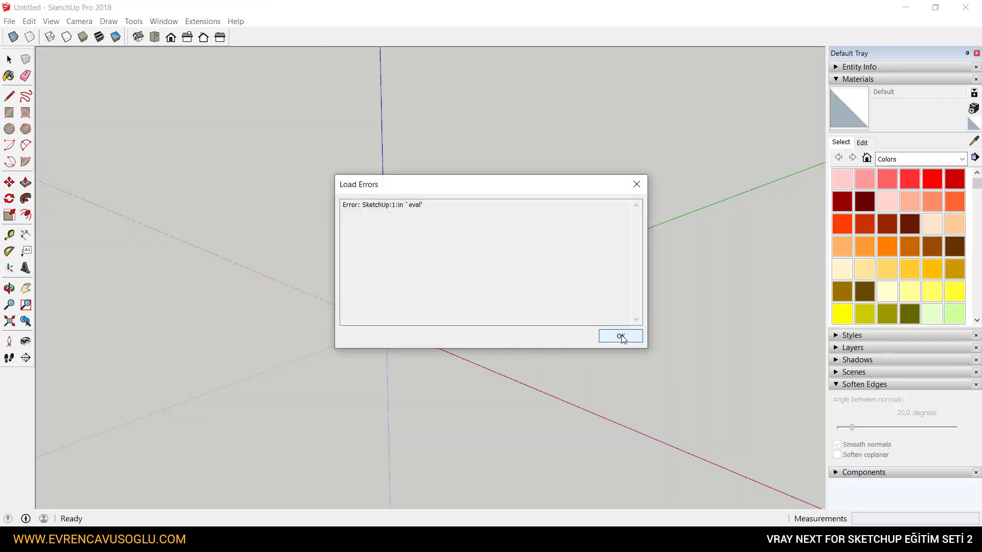
Step: Dismiss the Load Errors dialog and ignore the extension update notice
left_click(621, 337)
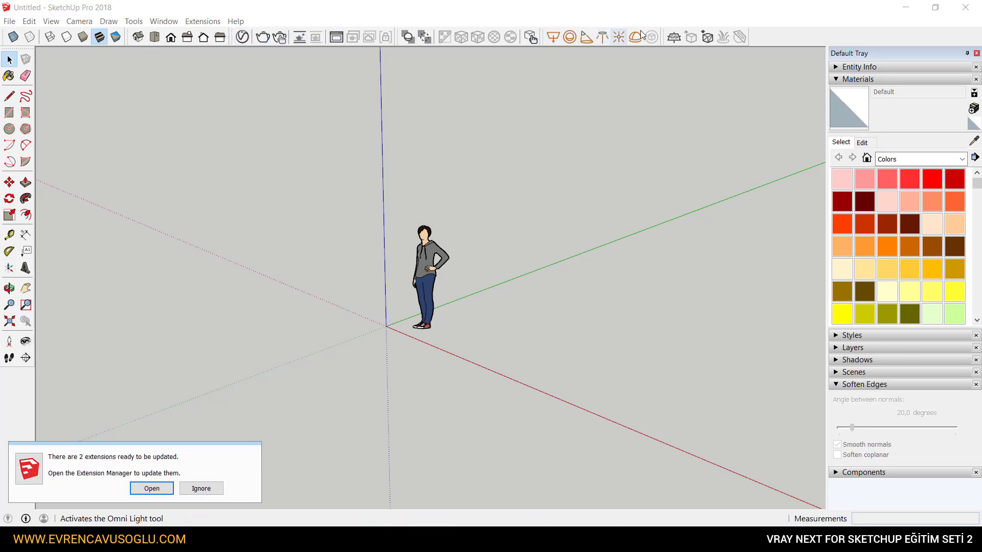
left_click(201, 488)
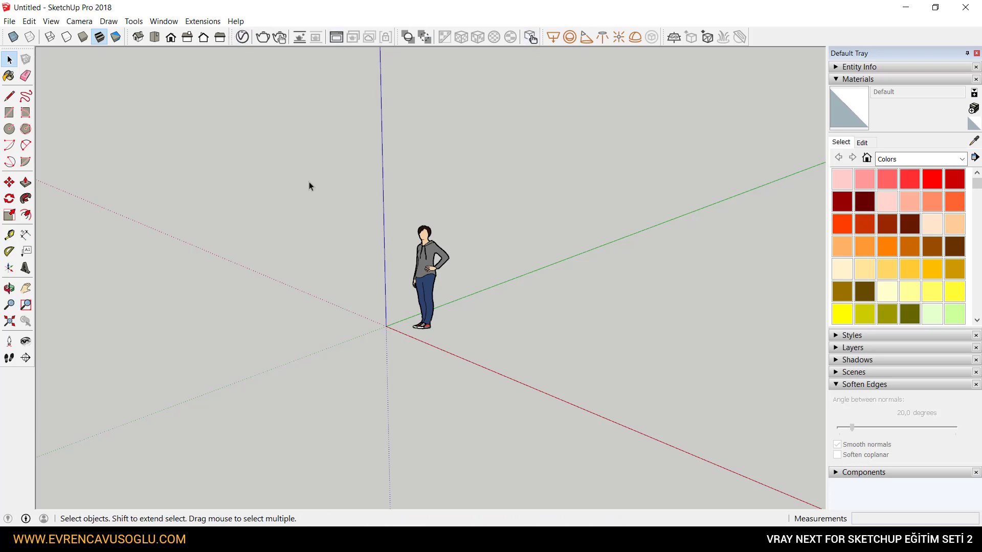
Step: Open the V-Ray Asset Editor beside the figure and show the scene materials list
left_click(242, 37)
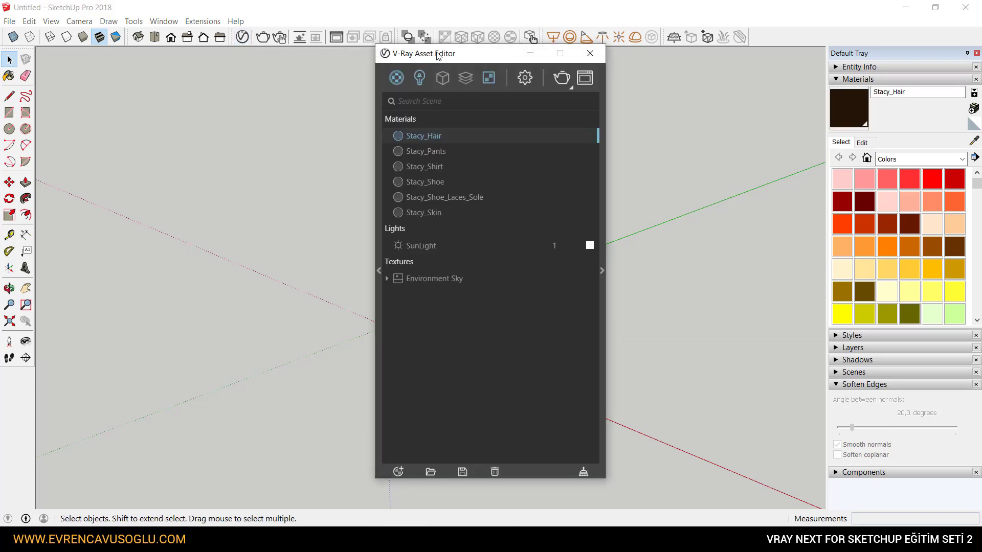
mouse_move(438, 56)
left_mouse_down()
mouse_move(205, 70)
mouse_move(432, 68)
left_mouse_up()
left_click(292, 97)
left_click(347, 94)
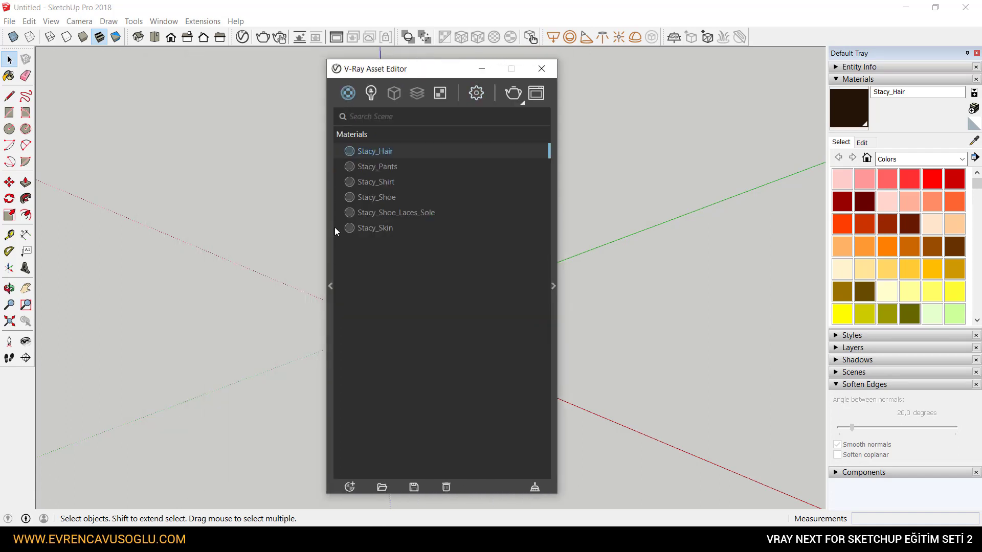
Step: Add Concrete Ceiling L01 2m from the library's Concrete materials and show its settings
left_click(330, 253)
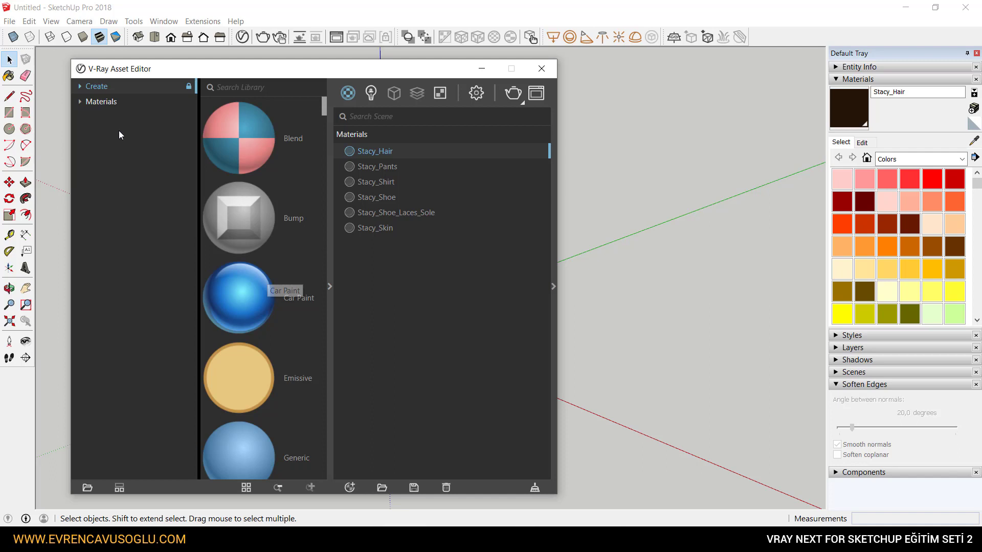
left_click(102, 101)
left_click(81, 102)
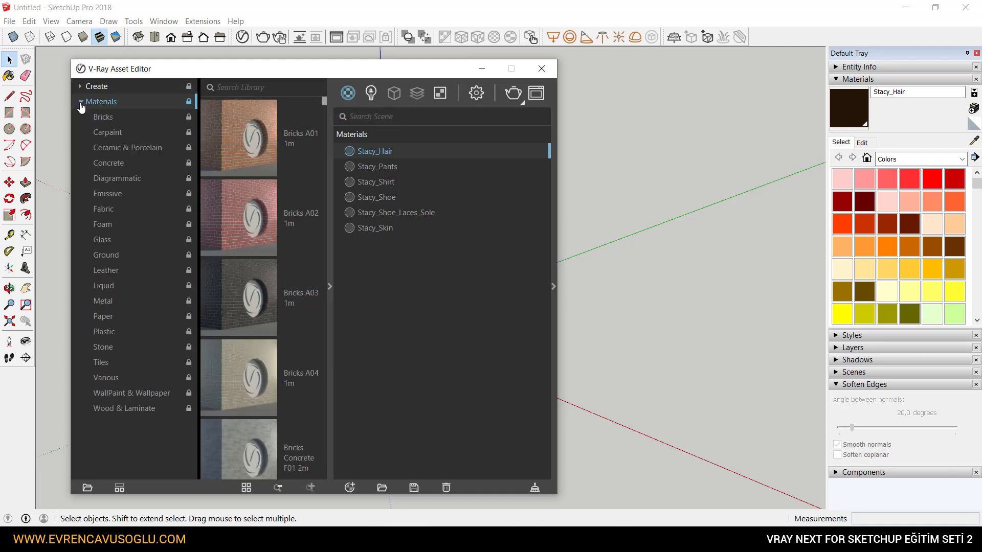
left_click(107, 162)
left_click_drag(240, 229, 420, 320)
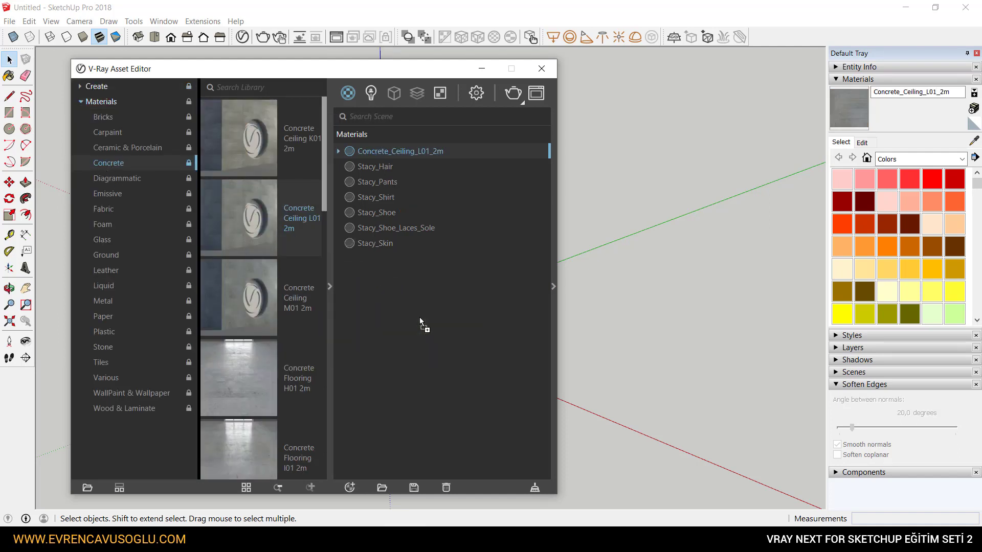
left_click(553, 298)
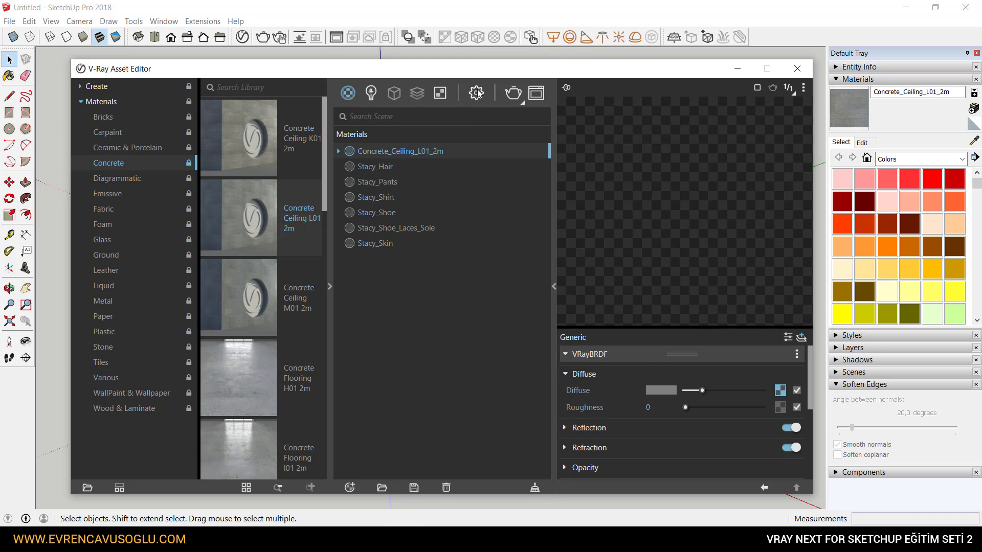
Step: Run a V-Ray test render of the figure, then close the frame buffer and Asset Editor
left_click(513, 93)
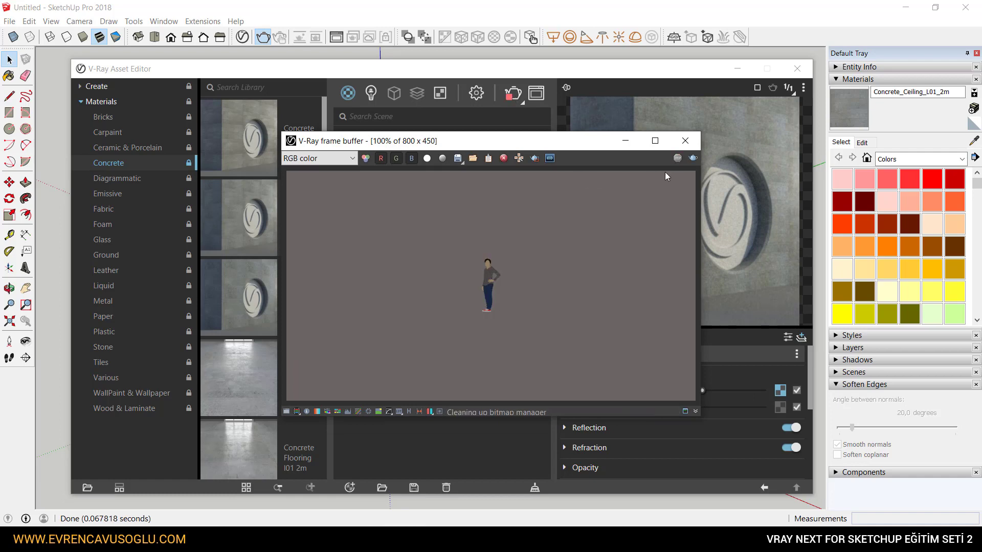
left_click_drag(607, 143, 521, 116)
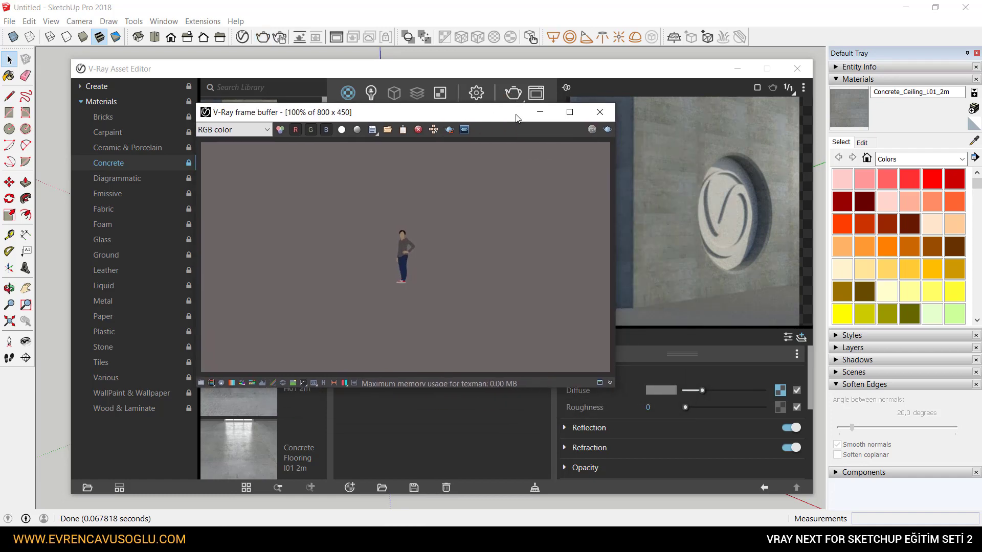
left_click(607, 116)
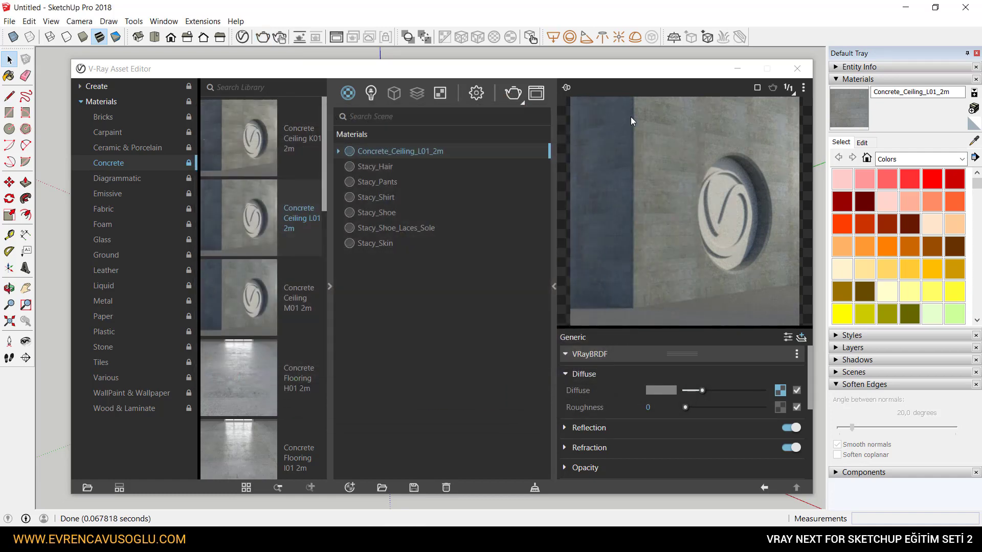
left_click(796, 69)
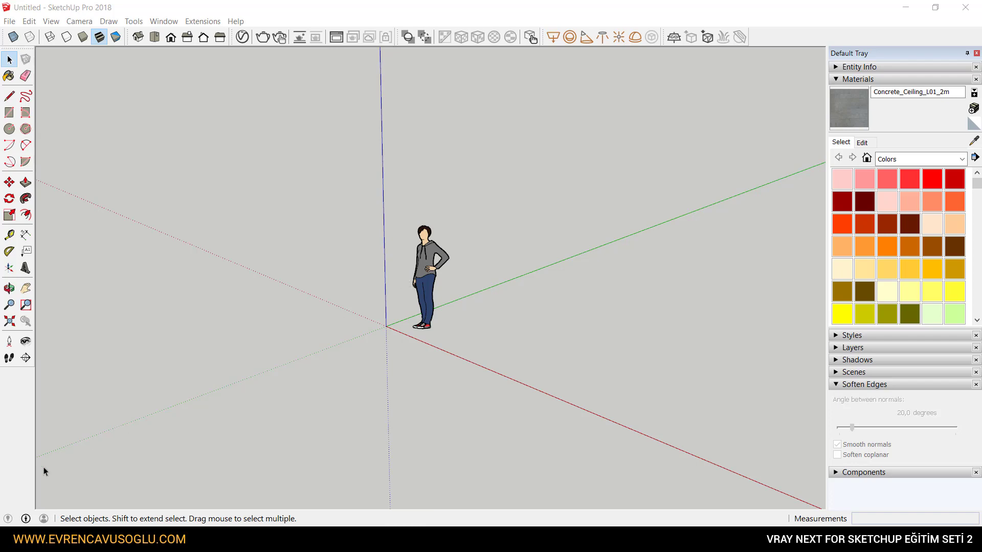
Step: Search Windows for 'manage' and launch Manage Chaos License Server
left_click(79, 519)
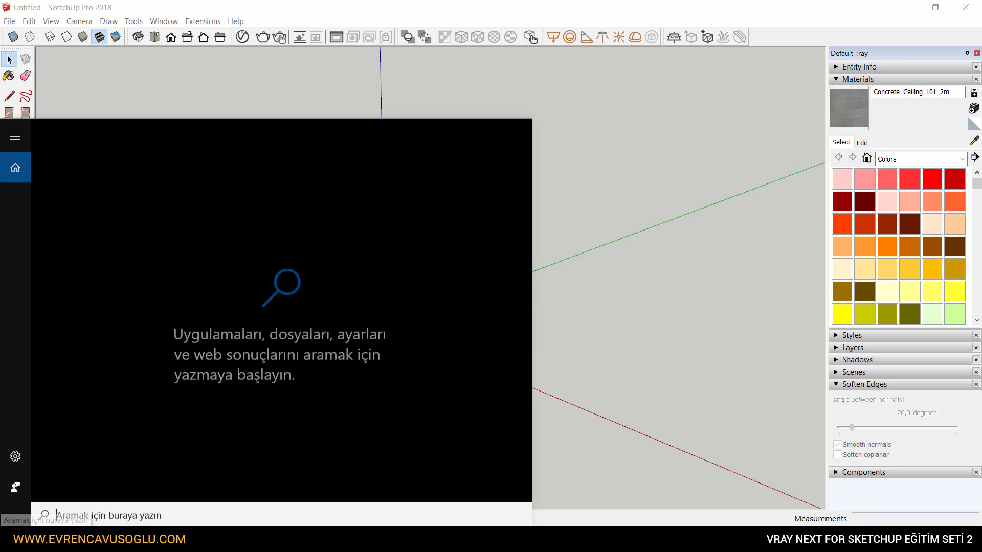
type("manage")
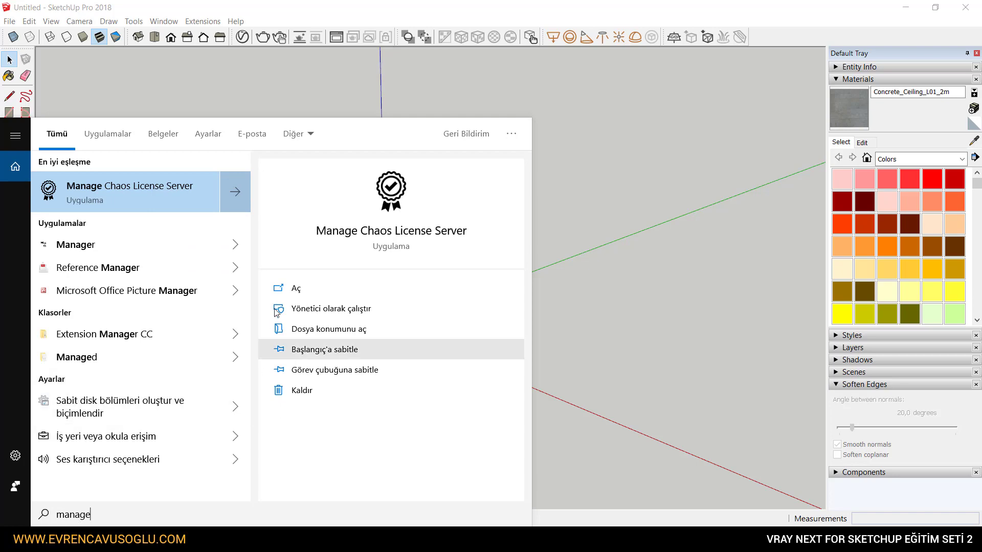
left_click(156, 190)
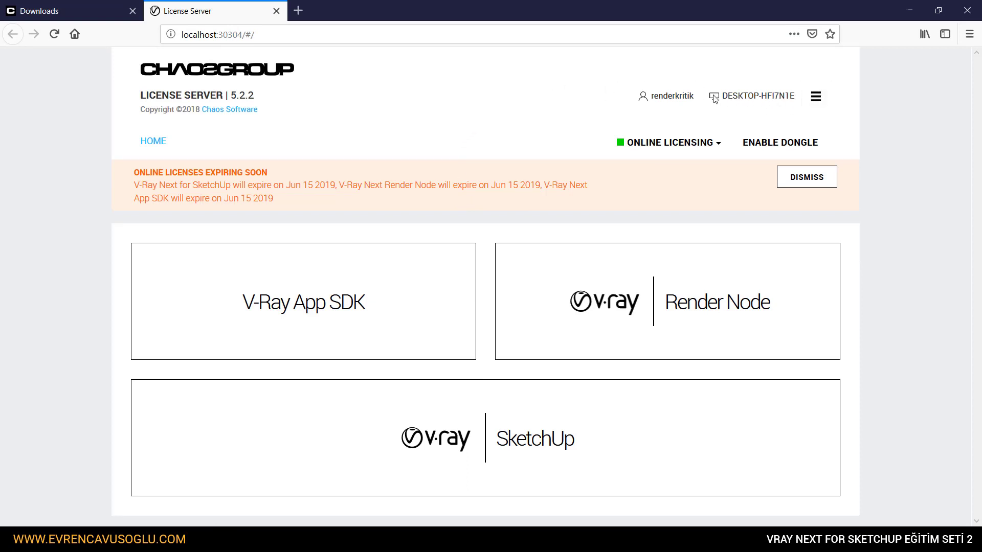
Step: Deactivate online licensing on the Chaos License Server, confirm, then choose Enable again
left_click(661, 147)
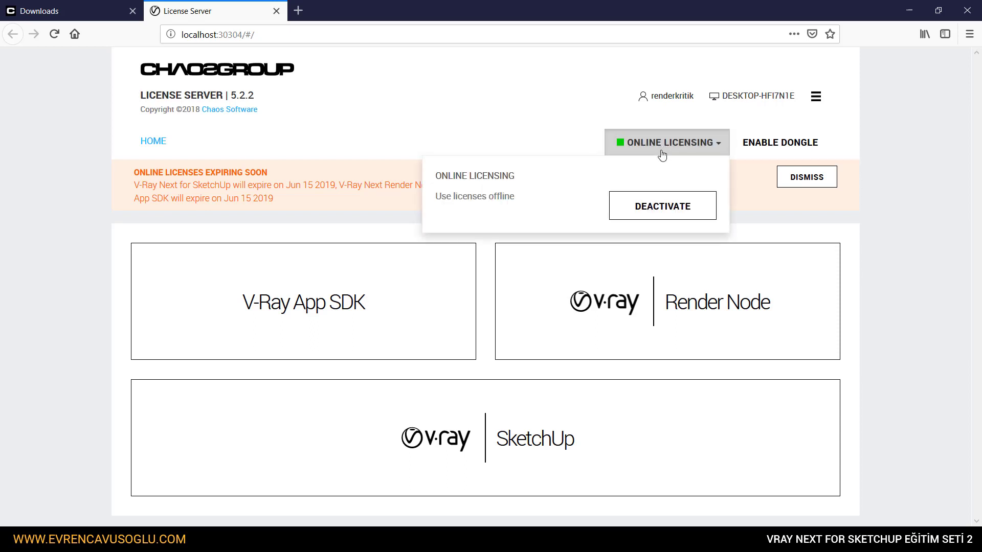
left_click(662, 206)
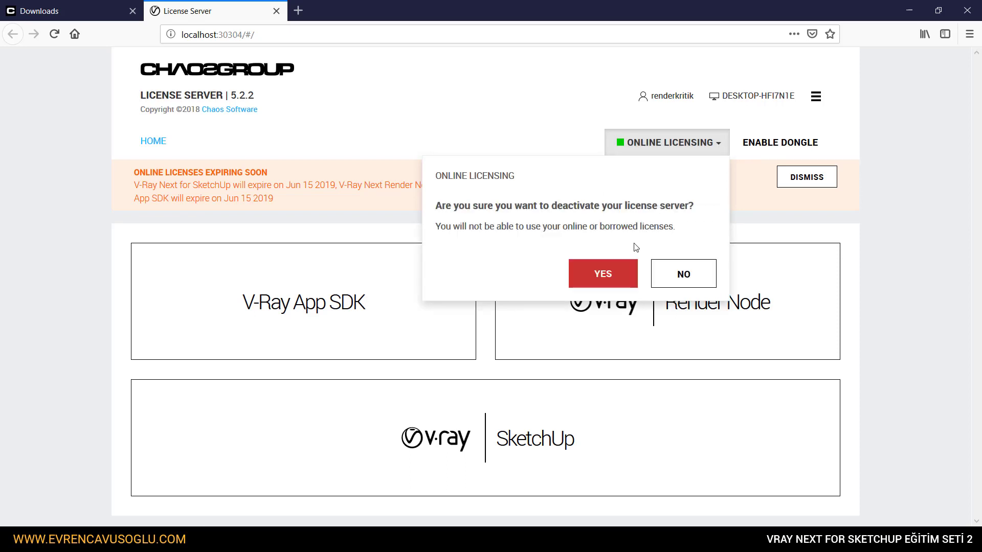
left_click(615, 276)
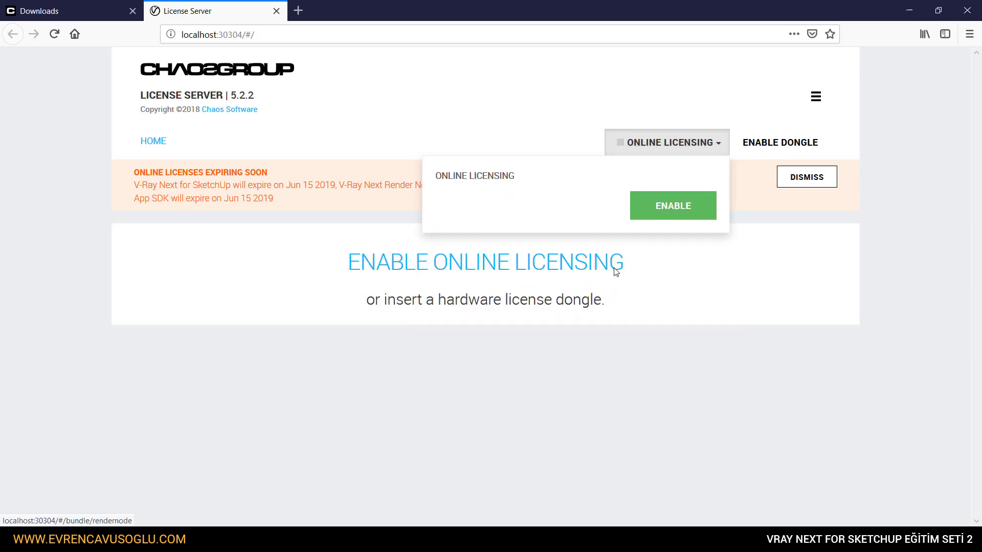
left_click(667, 213)
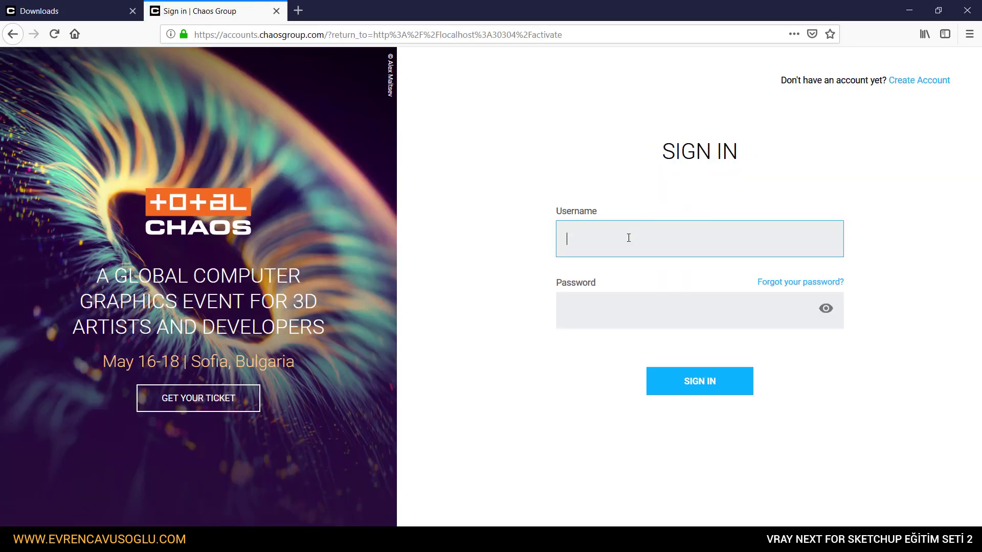
Step: Sign in to the Chaos Group account with the account username and password
type("renderkritik")
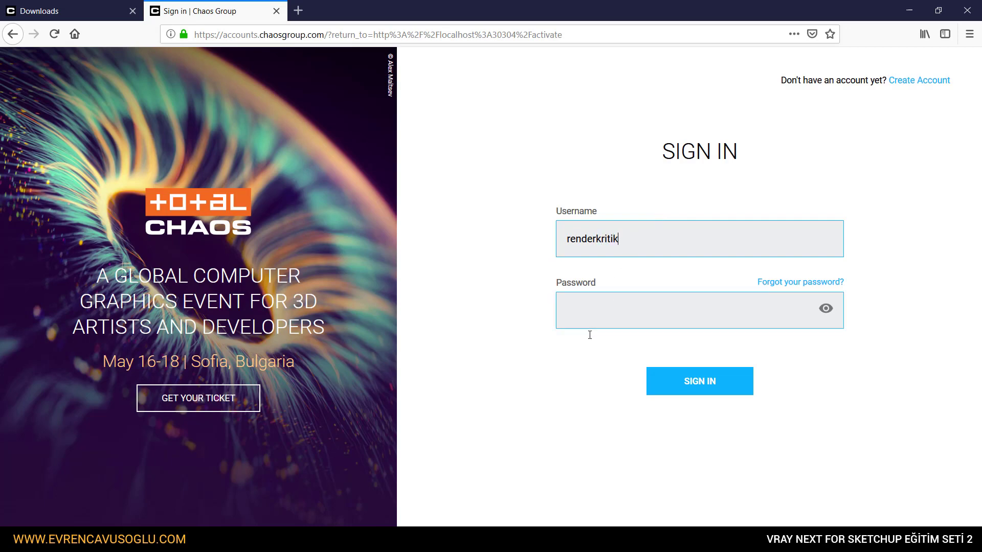
left_click(590, 311)
type("••••")
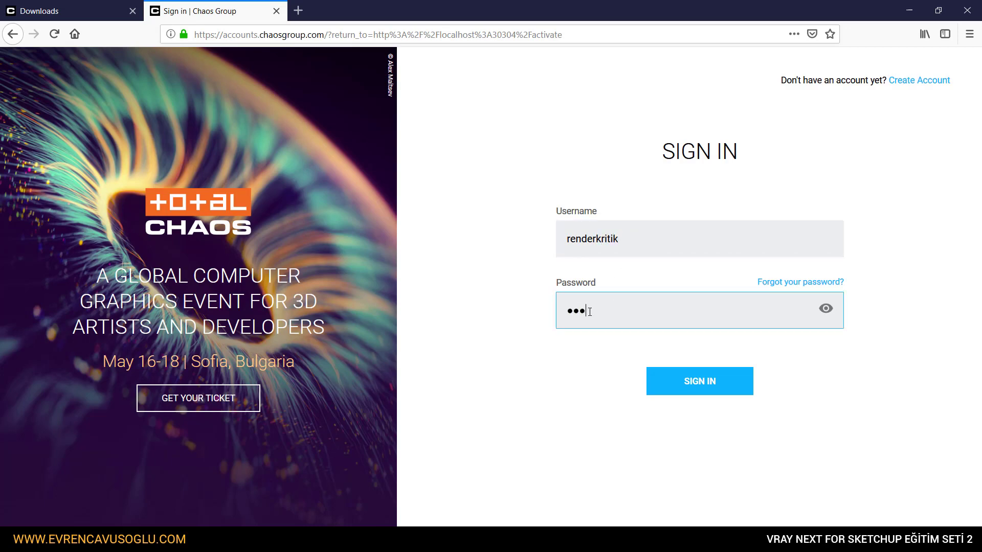
type("••••••••")
left_click(692, 386)
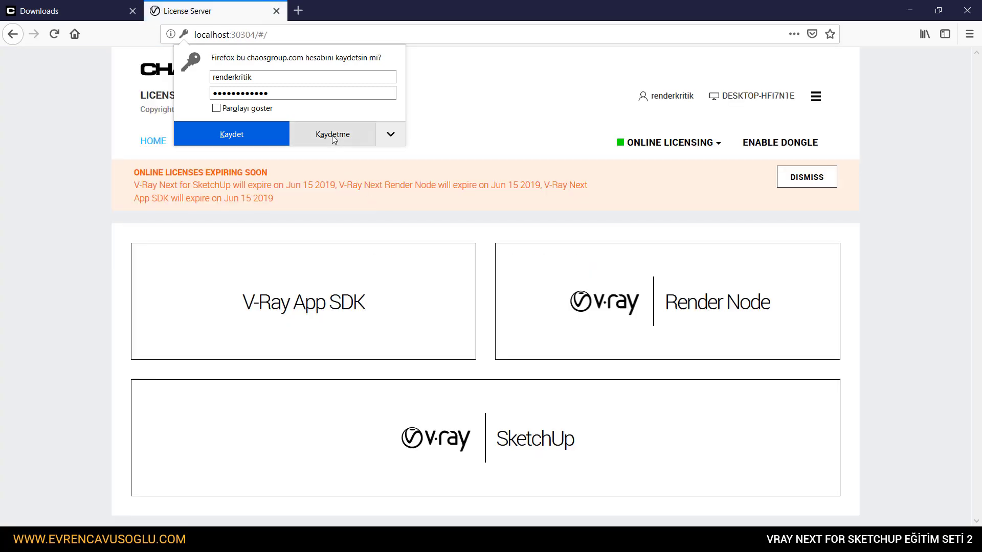
Step: Decline Firefox's offer to save the password (Kaydetme)
left_click(330, 138)
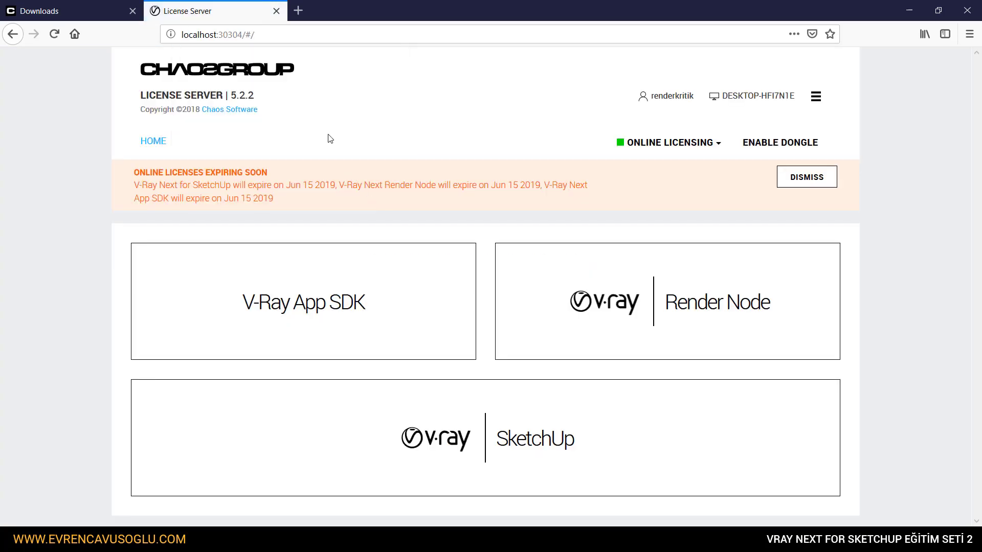